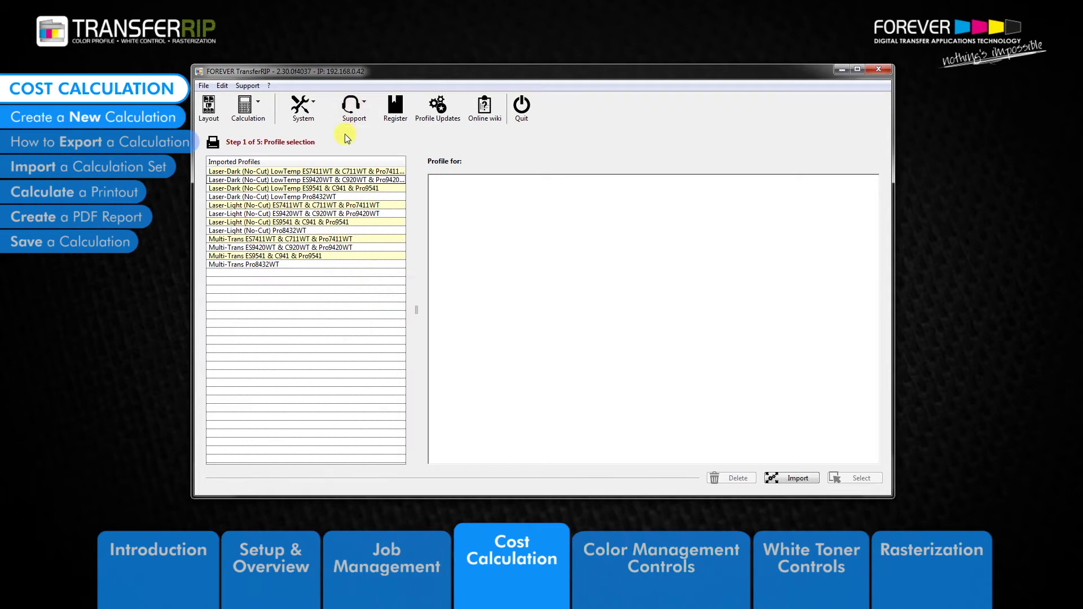
Save the Global Settings with measure units kept at mm and currency at $.
{"action": "left_click", "coordinate": [303, 113]}
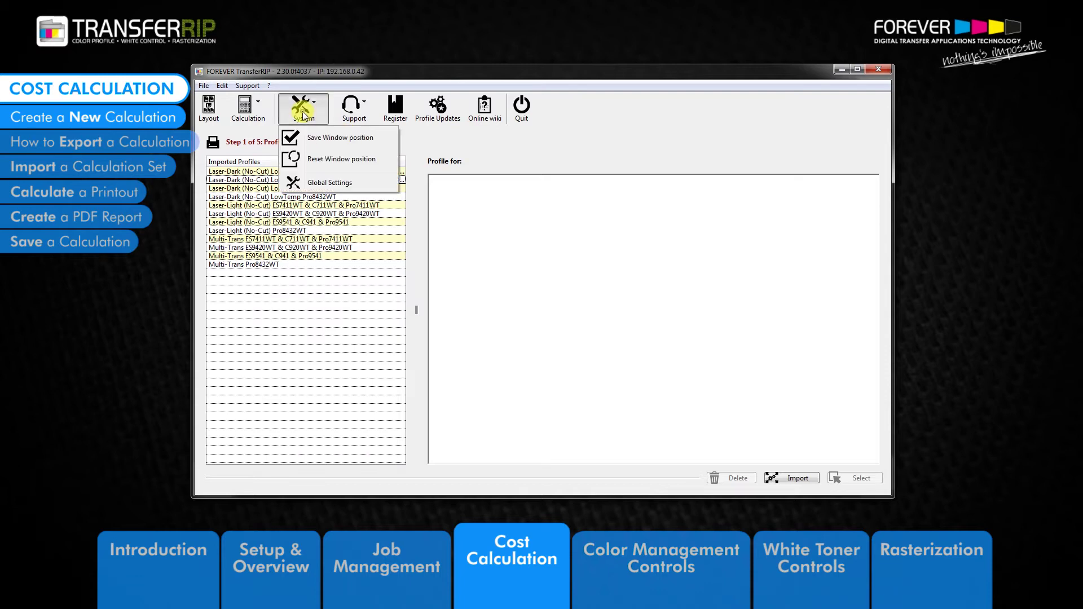
{"action": "left_click", "coordinate": [323, 182]}
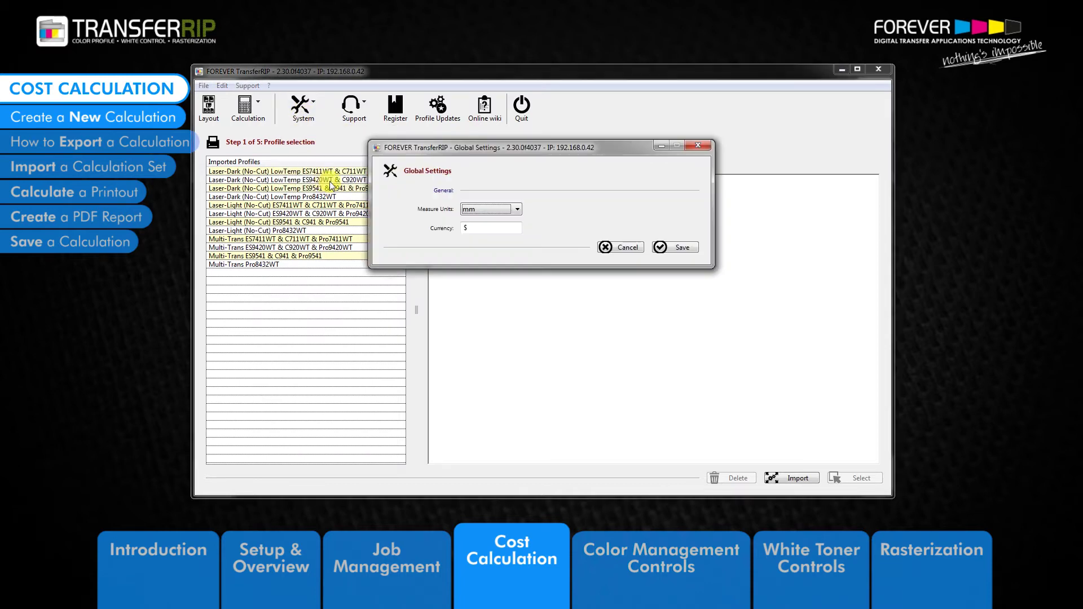
{"action": "left_click", "coordinate": [504, 216]}
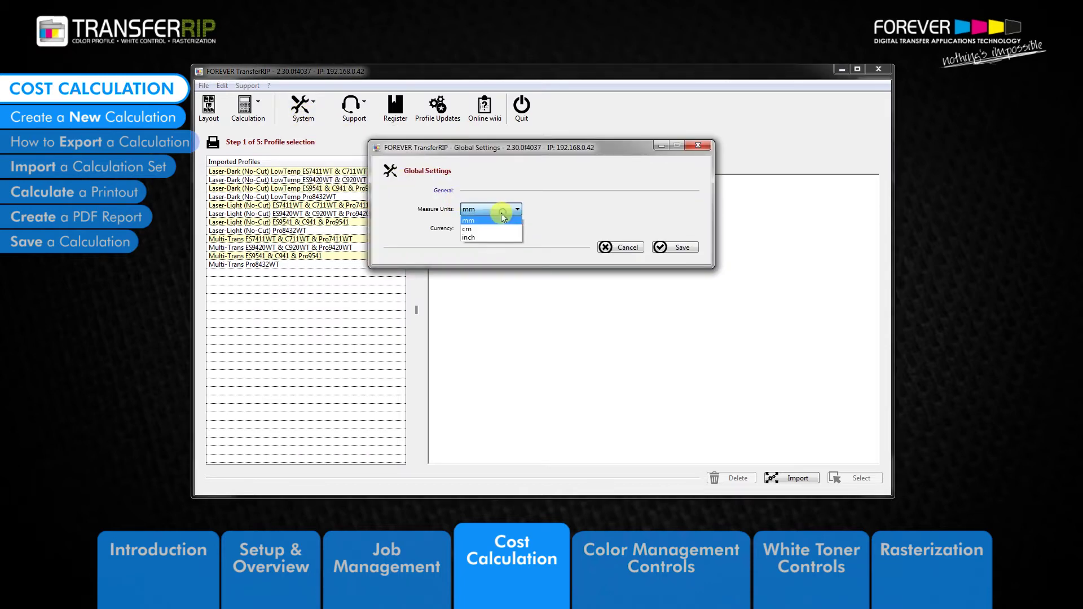
{"action": "left_click", "coordinate": [513, 220]}
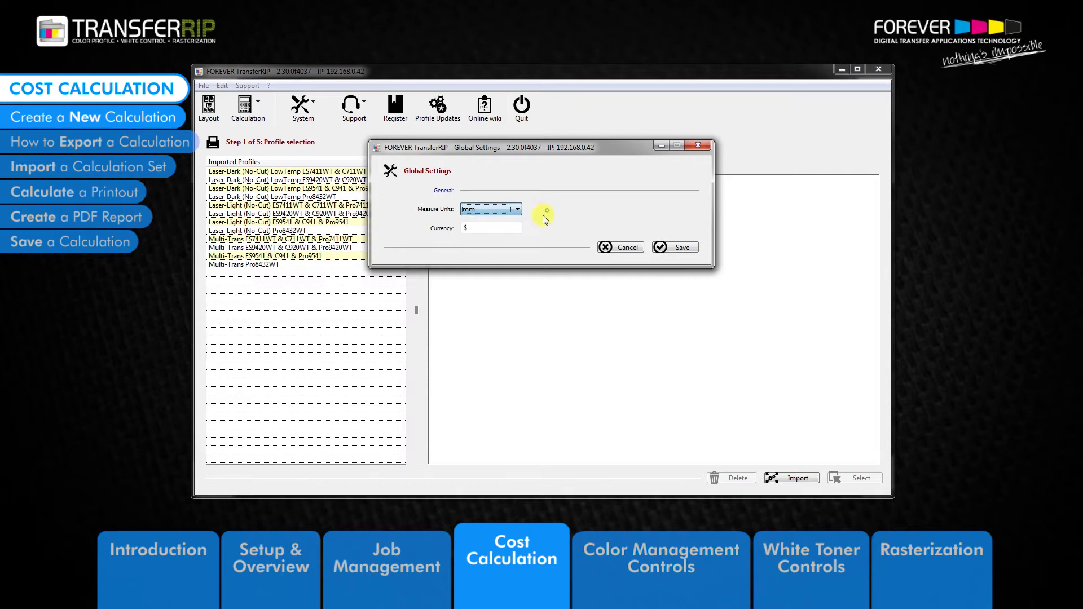
{"action": "left_click", "coordinate": [474, 227]}
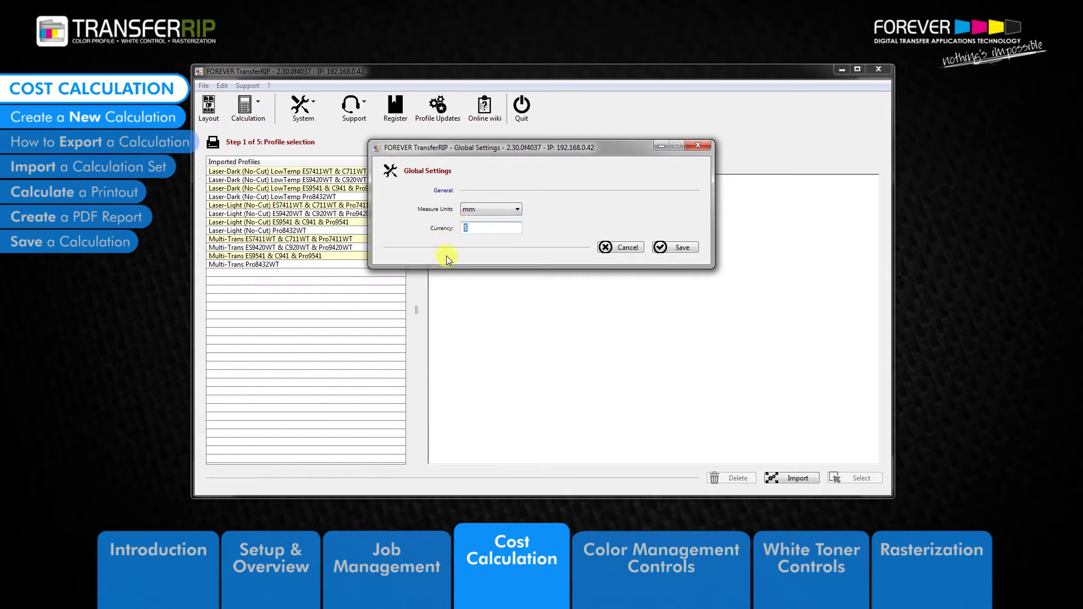
{"action": "left_click", "coordinate": [472, 226]}
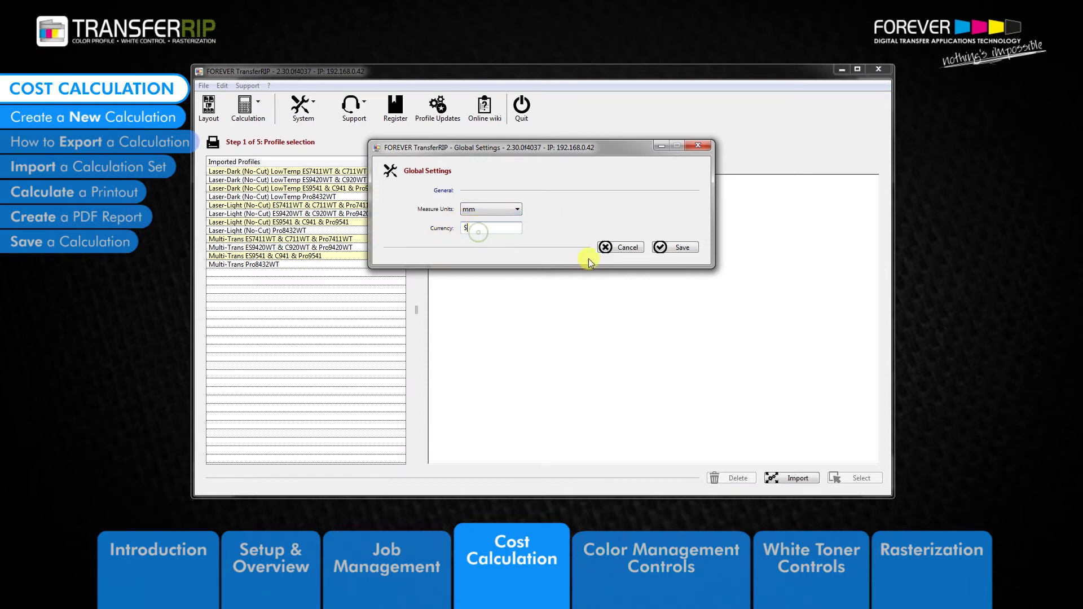
{"action": "left_click", "coordinate": [684, 248]}
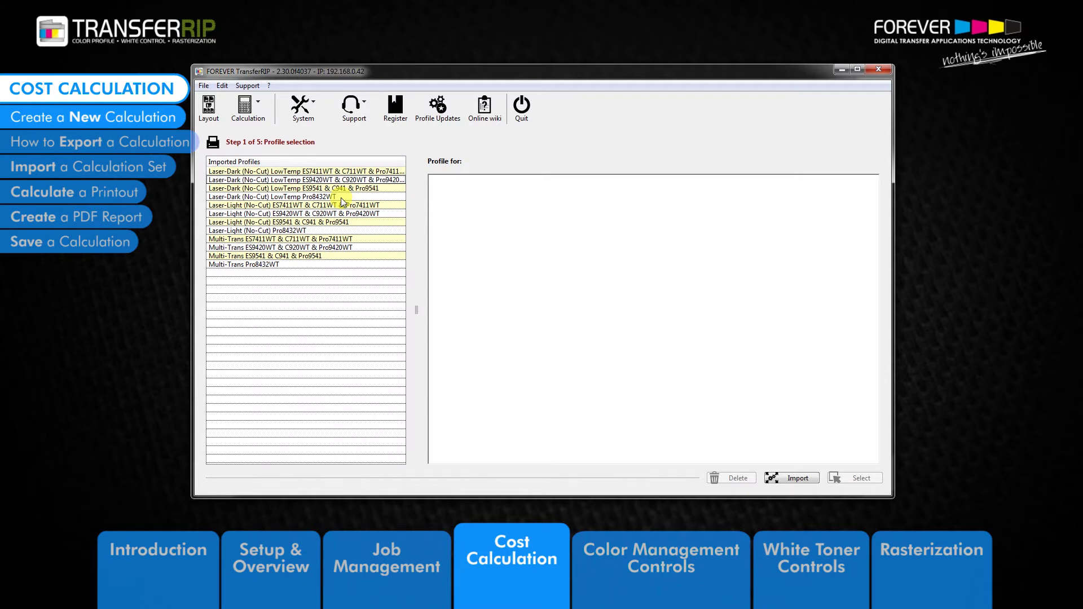
Open the Cost Estimator from the Calculation menu and start a new, blank cost calculation.
{"action": "left_click", "coordinate": [250, 114]}
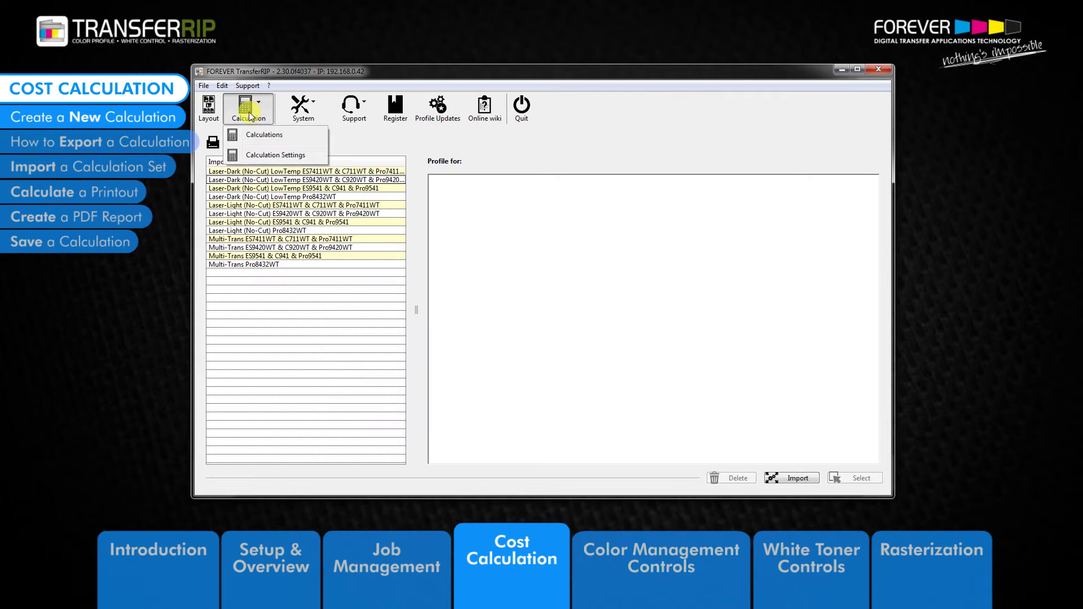
{"action": "left_click", "coordinate": [269, 155]}
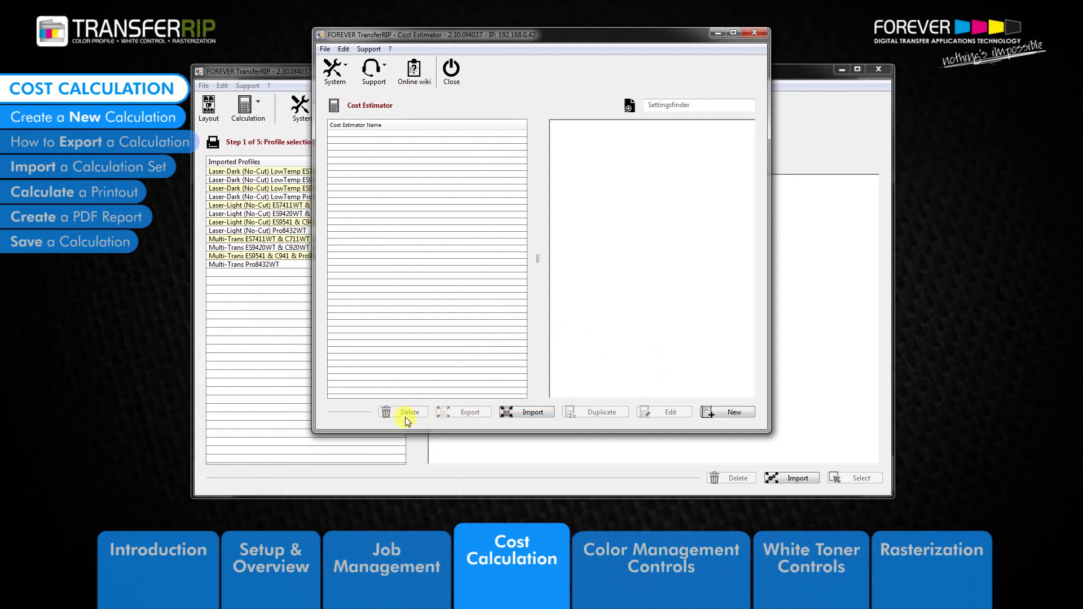
{"action": "left_click", "coordinate": [734, 414]}
Name the calculation 'LDNC Pro9420WT' with substrate name 'Laser-Dark (No-Cut) LowTemp'.
{"action": "left_click", "coordinate": [417, 126]}
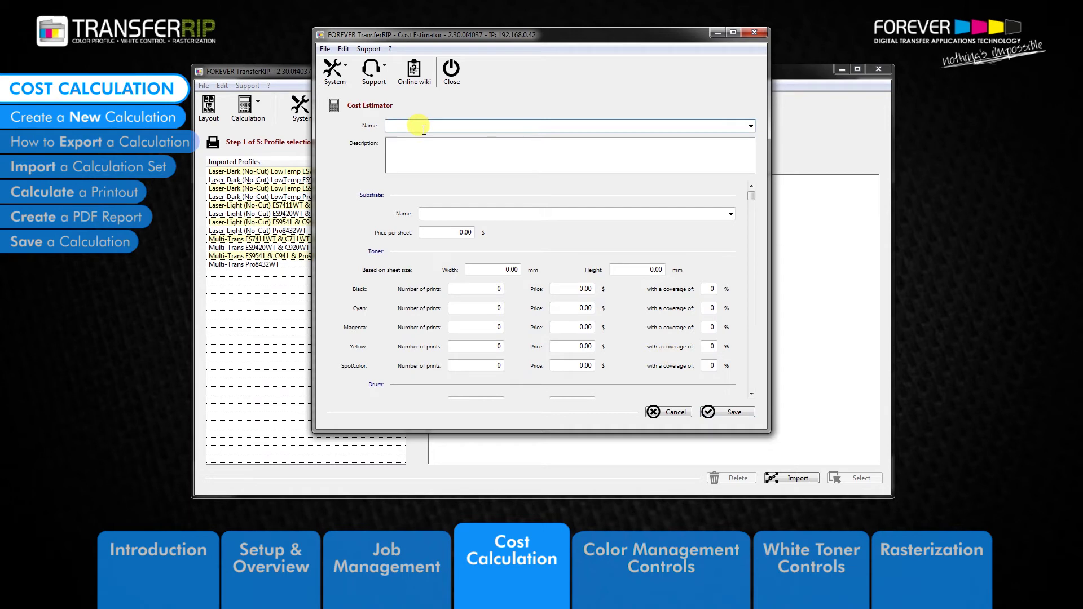
{"action": "type", "text": "LDNC "}
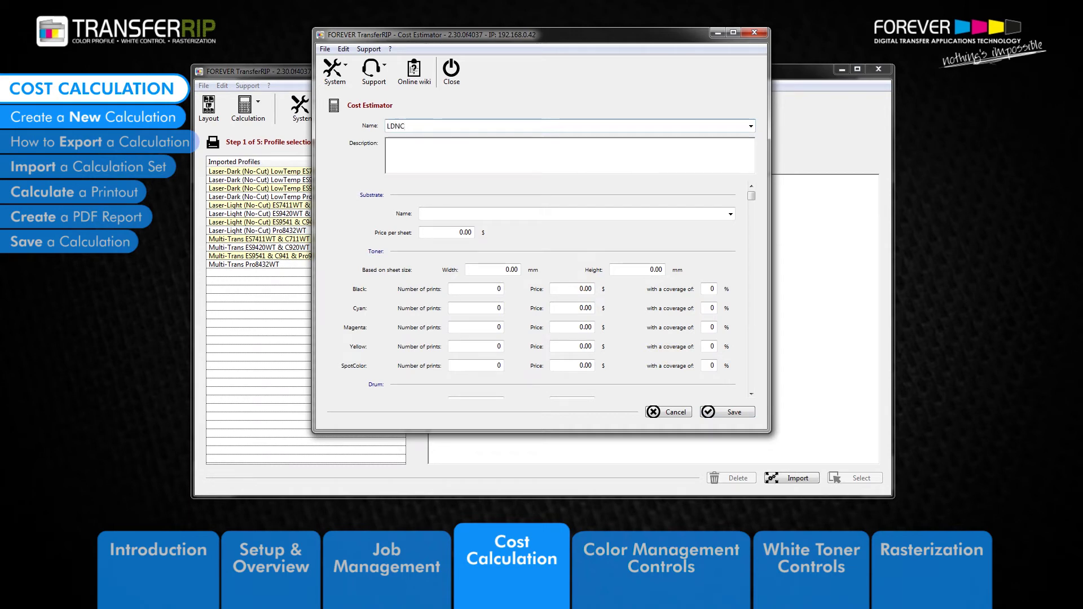
{"action": "type", "text": "Pro9420WT"}
{"action": "left_click", "coordinate": [439, 179]}
{"action": "key", "text": "Tab"}
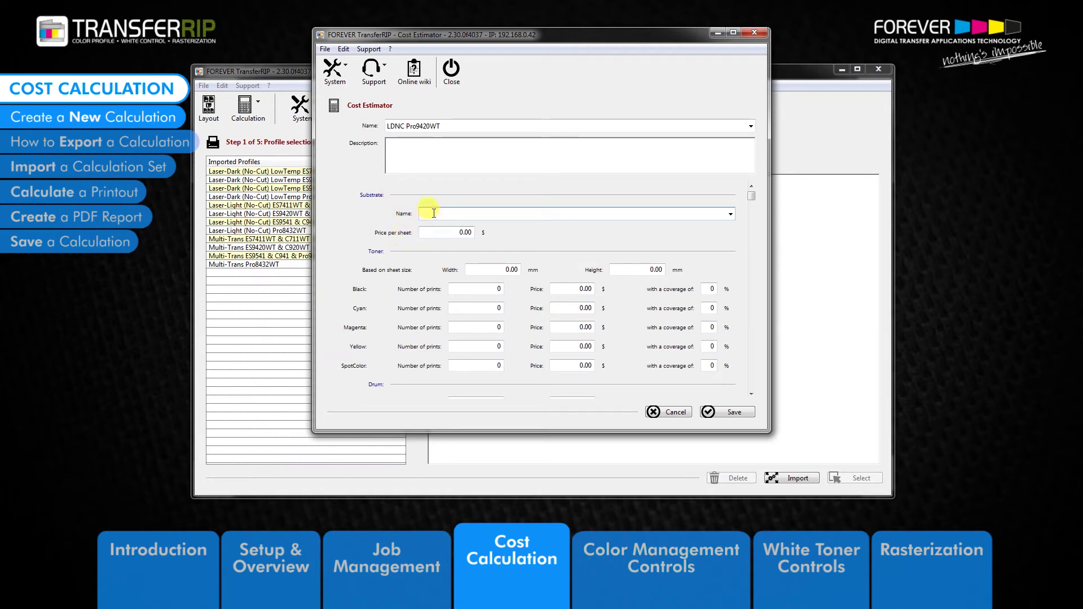
{"action": "type", "text": "Laser-Dark (No-Cut) LowTemp"}
{"action": "left_click", "coordinate": [507, 269]}
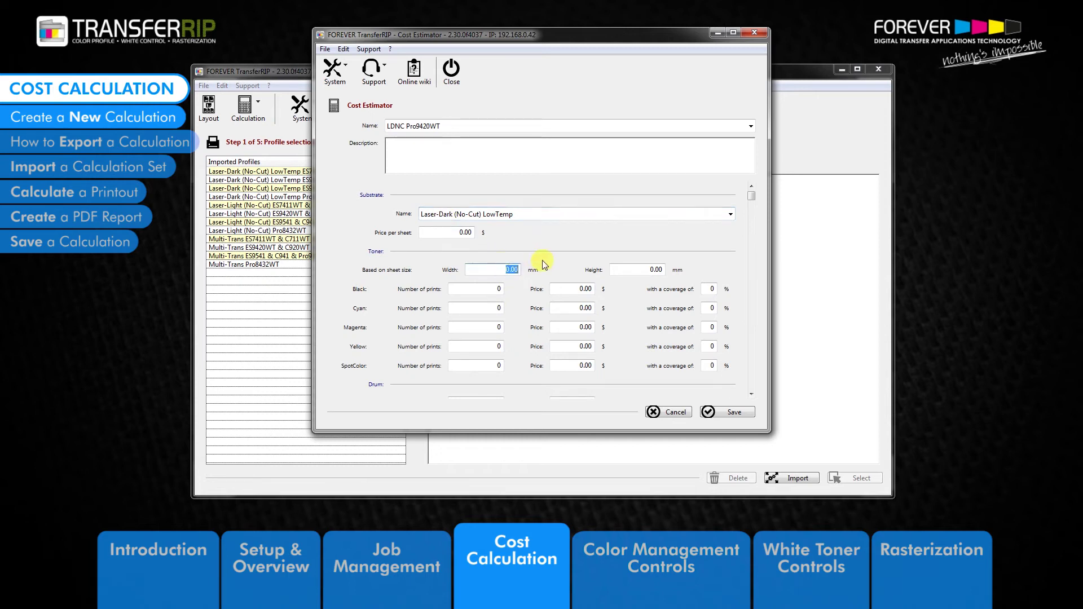
Set the sheet size to 210 × 297 mm.
{"action": "type", "text": "210"}
{"action": "key", "text": "Tab"}
{"action": "type", "text": "297"}
{"action": "key", "text": "Tab"}
Give the toner entry 15000 prints at a price of 126.14.
{"action": "key", "text": "Tab"}
{"action": "type", "text": "15000"}
{"action": "key", "text": "Tab"}
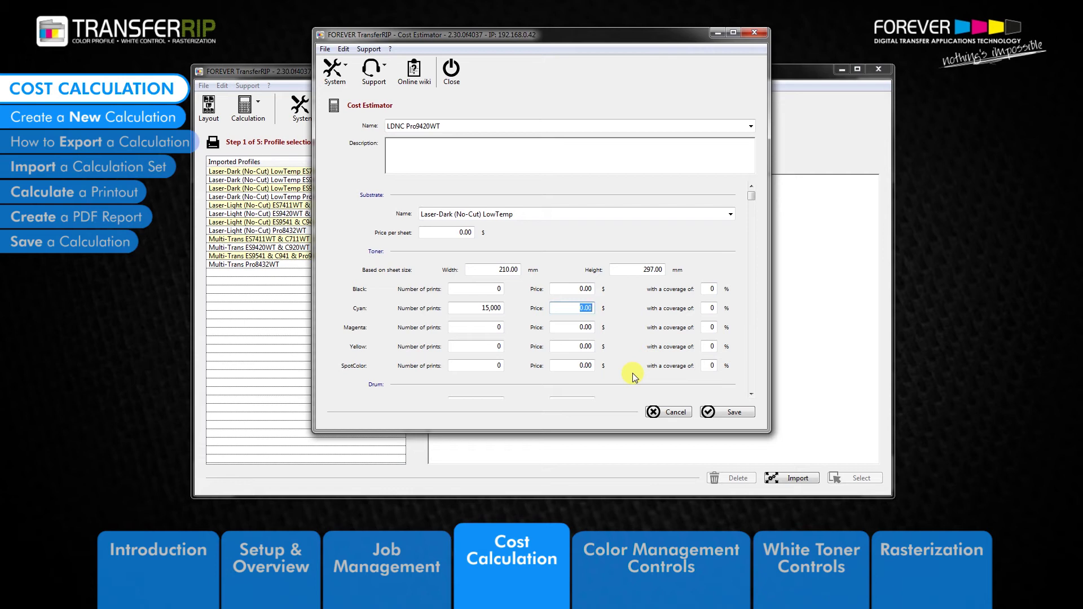
{"action": "type", "text": "126.14"}
{"action": "key", "text": "Tab"}
Fill remaining toners (15000 prints, 126.14, 5% coverage) plus drum, fuser, belt and waste bottle counts and prices.
{"action": "type", "text": "5\t15000\t126.14\t5\t15000\t126.14\t5\t8000\t343.91\t5\t\t\t20000\t177.91\t20000\t177.91\t20000\t177.91\t"}
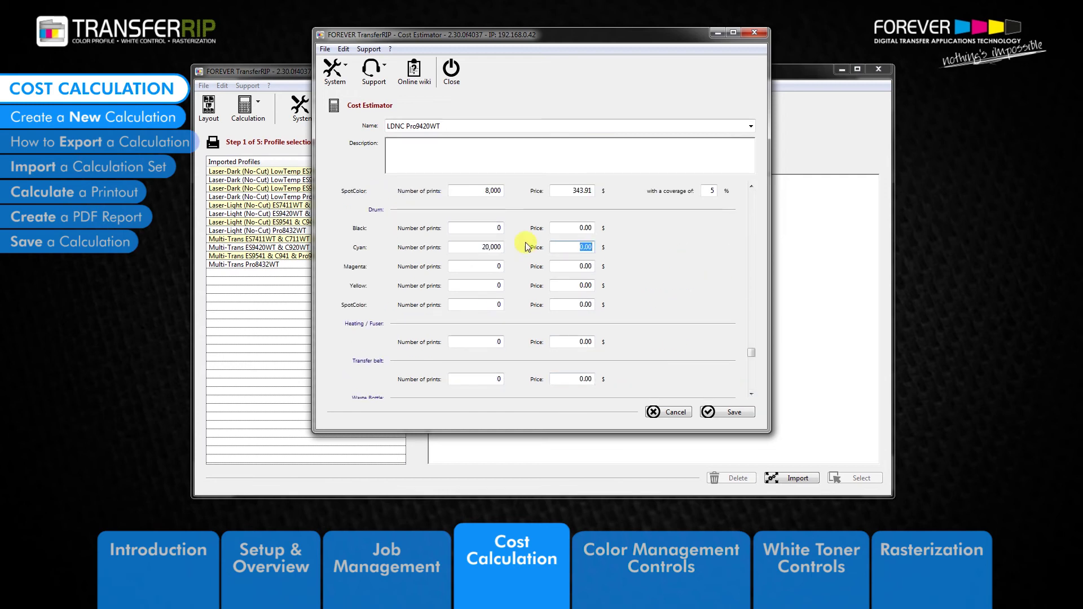
{"action": "type", "text": "10000\t154.58\t50000\t165.41\t50000\t165.41\t"}
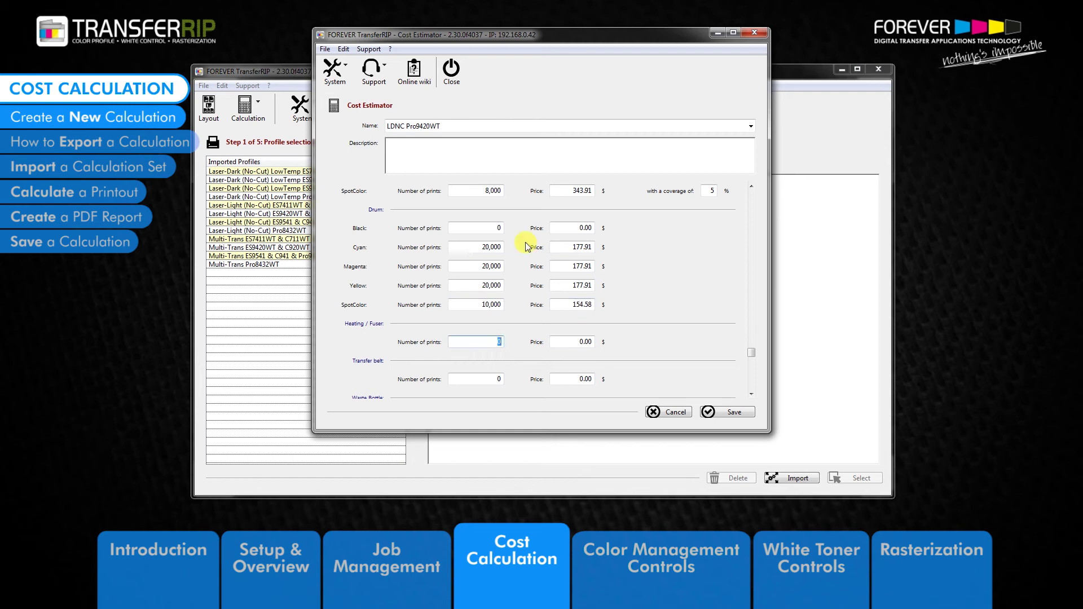
{"action": "type", "text": "10000"}
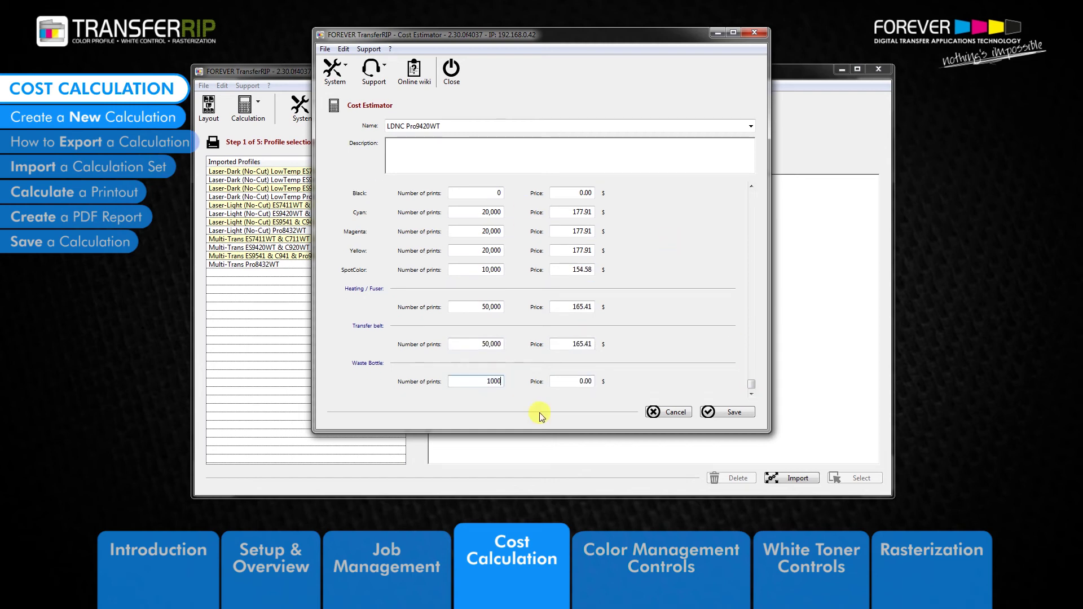
{"action": "key", "text": "Tab"}
Enter 11.3 as the waste bottle price, save, and select LDNC Pro9420WT in the list.
{"action": "type", "text": "11.3"}
{"action": "left_click", "coordinate": [731, 412]}
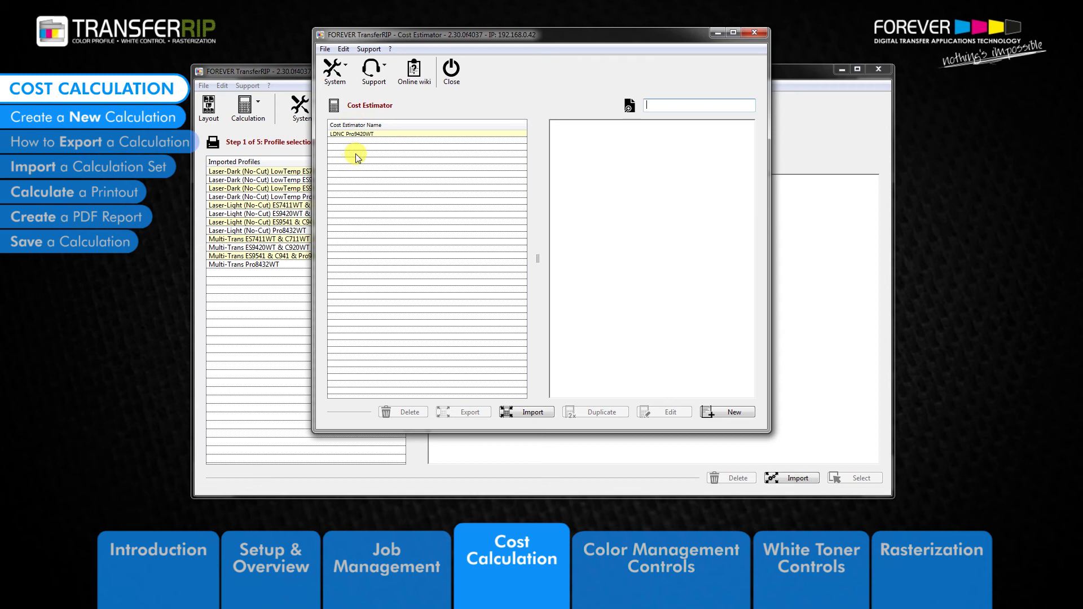
{"action": "left_click", "coordinate": [363, 134]}
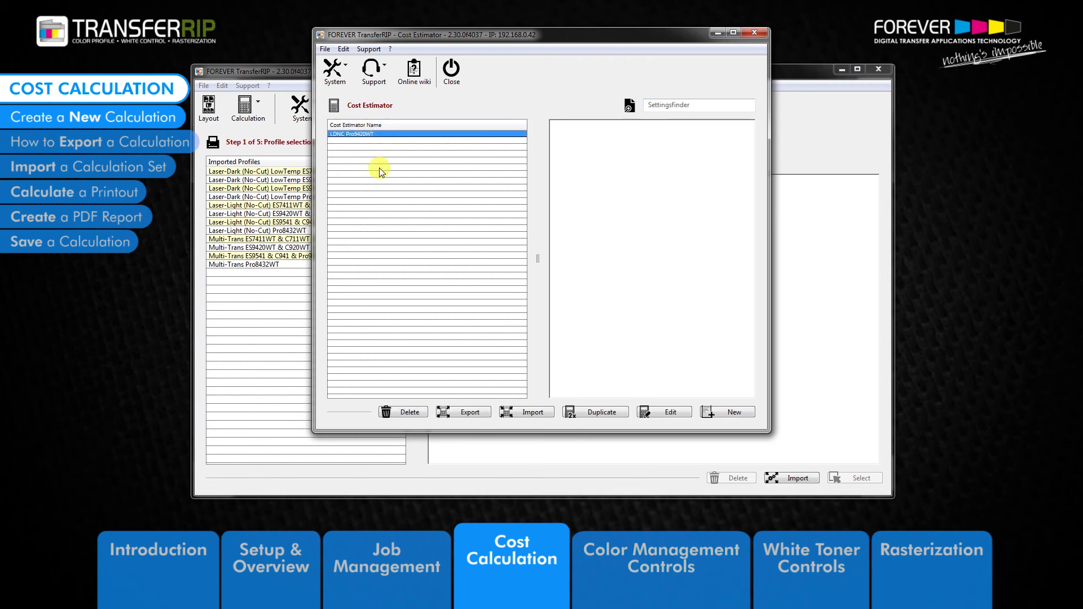